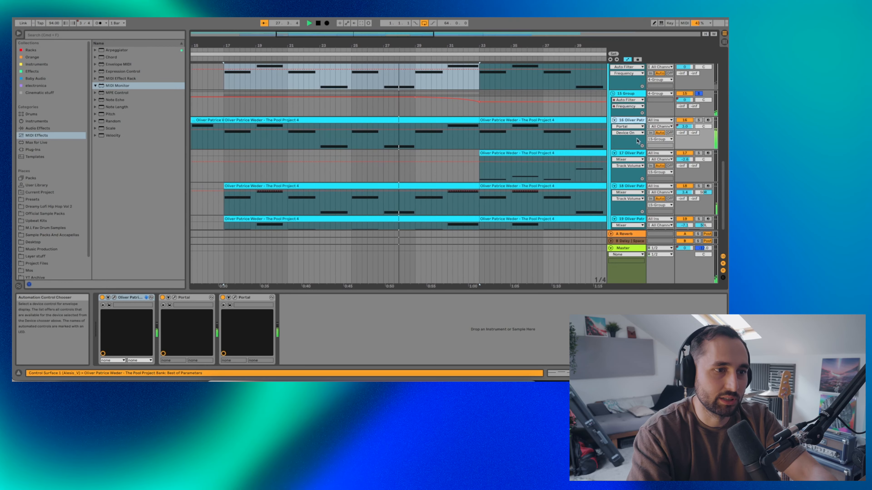
- Solo tracks 16 and 18 in turn from bar 17, then the whole Group 15
click(698, 120)
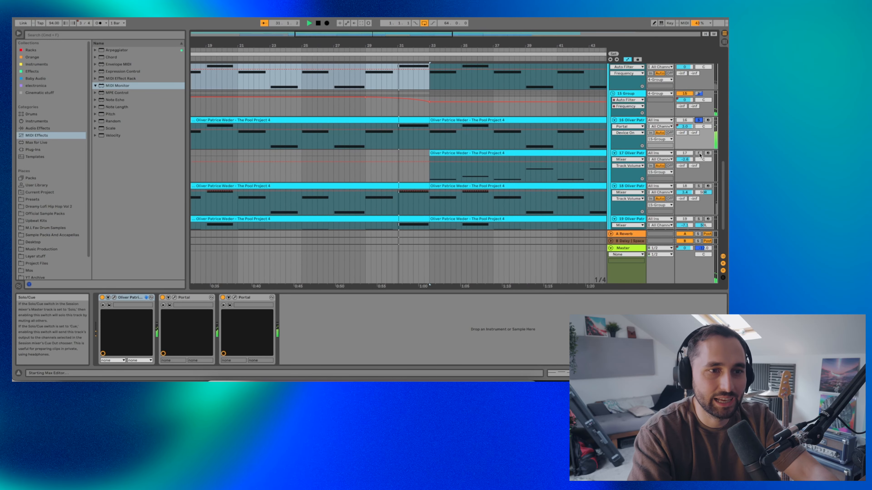
key(space)
key(space)
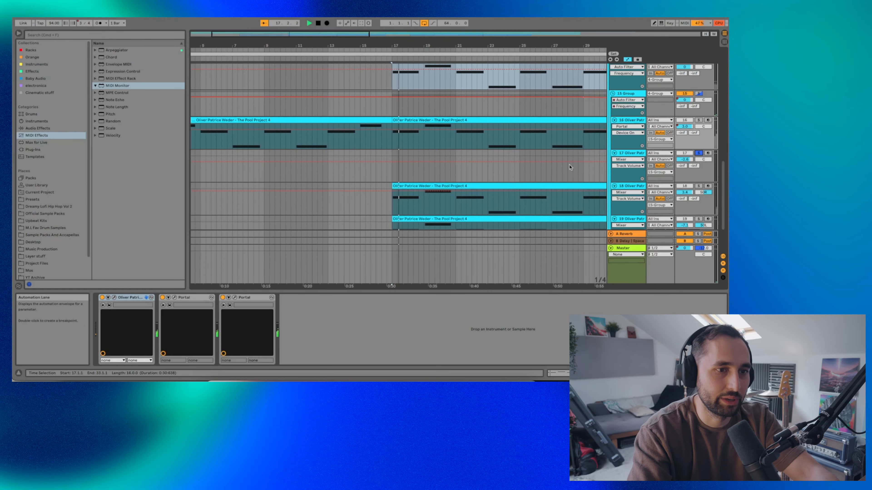
click(699, 186)
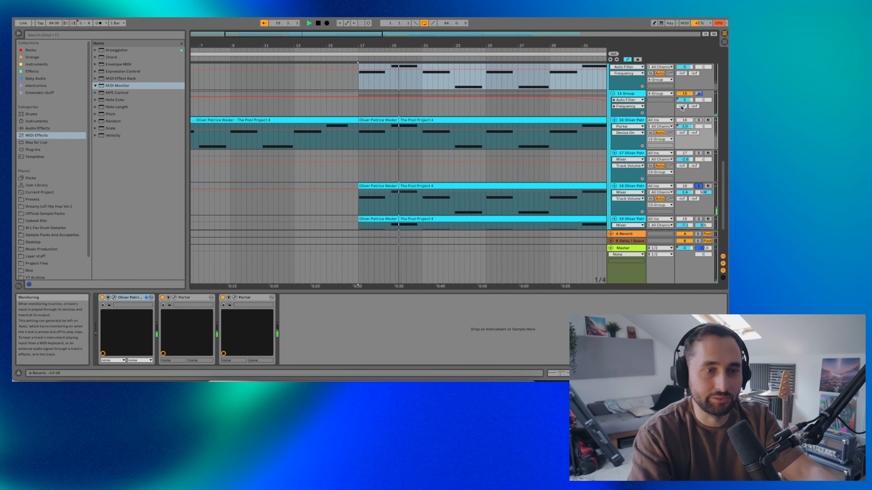
click(697, 94)
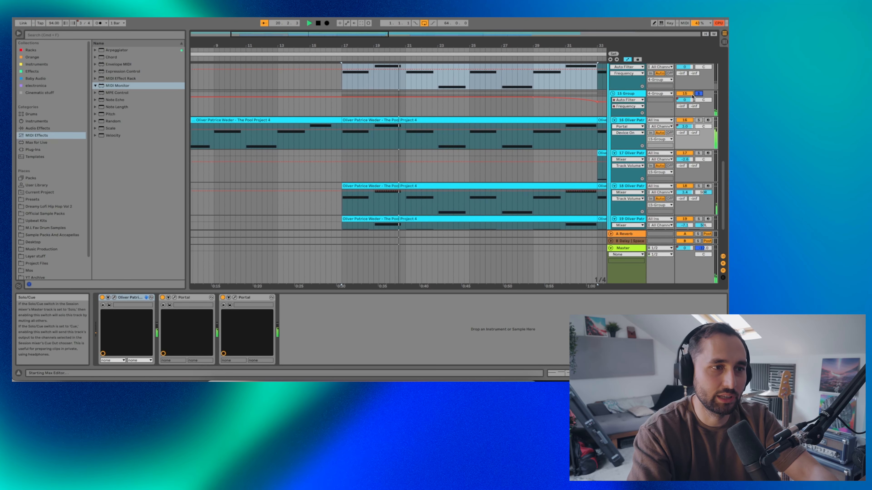
- Solo the 4 Group piano and guitar, fold that group, then solo the Kick track alone
scroll(694, 89, up, 10)
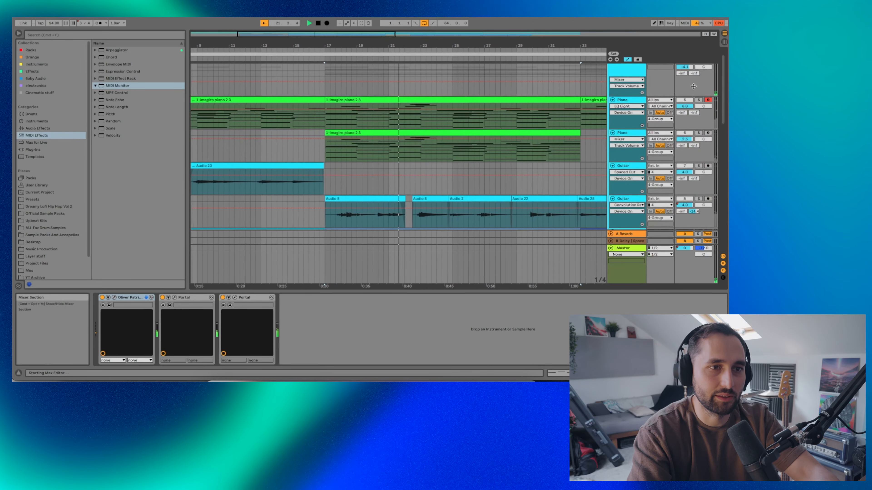
scroll(694, 86, up, 1)
click(698, 74)
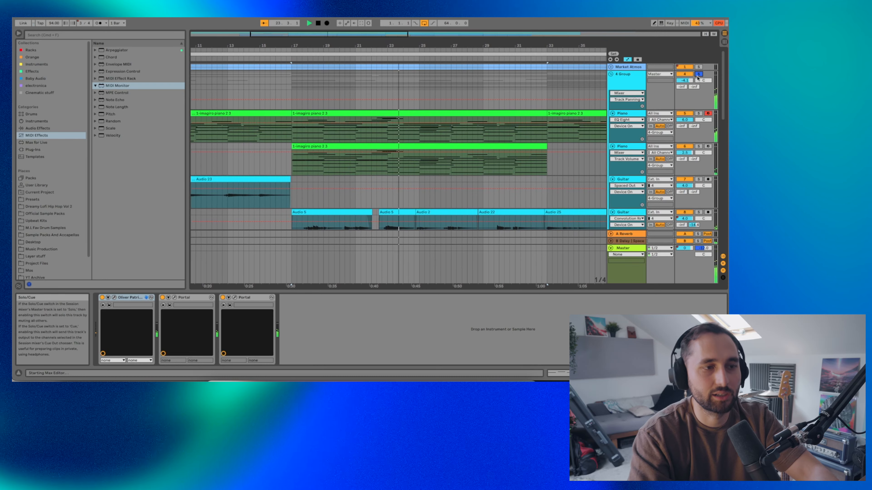
click(616, 76)
click(699, 94)
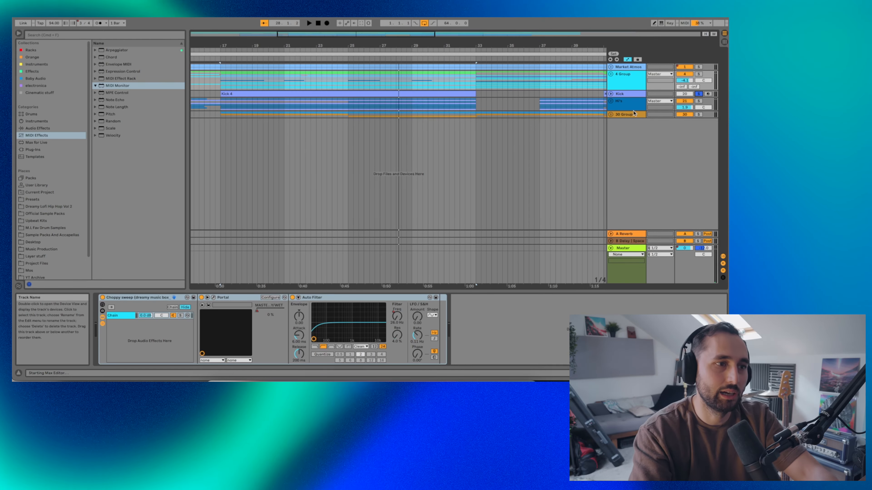
- Unfold the Kick track and play from bar 17 while viewing its Drum Rack
click(611, 93)
key(space)
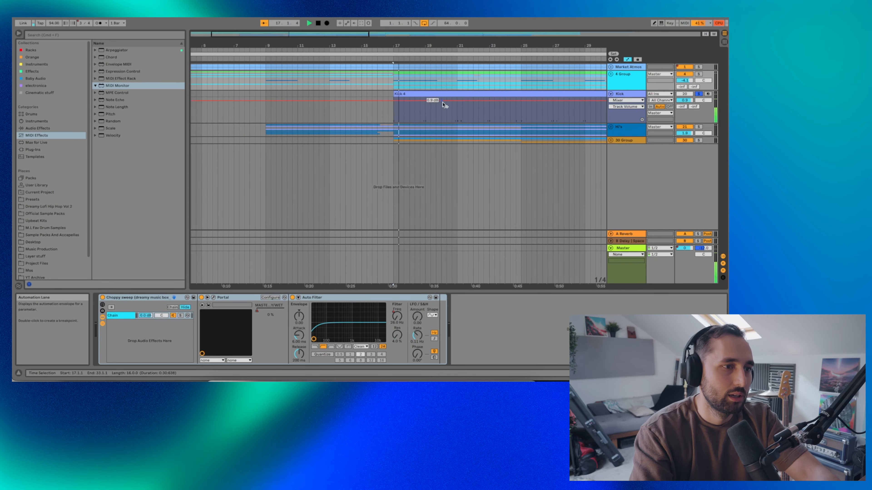
click(627, 95)
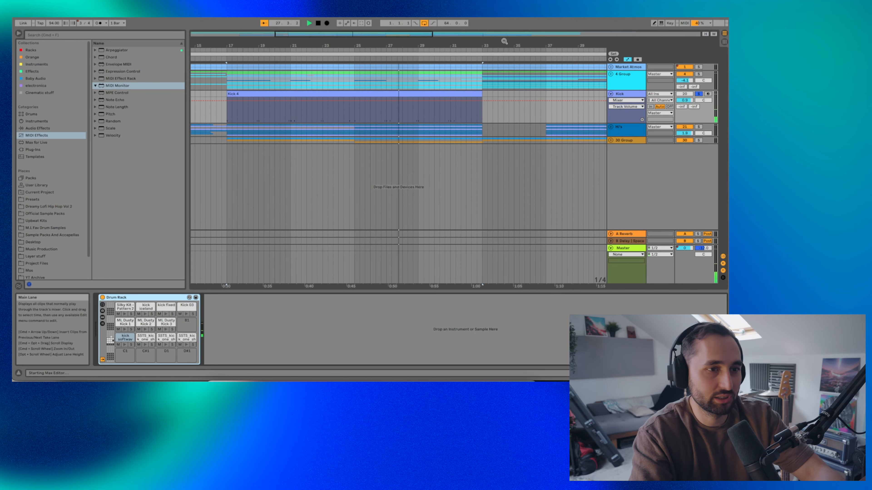
- Unfold the 30 Group and solo it to reveal its Trilian and two Bass tracks
scroll(544, 93, right, 8)
scroll(506, 93, left, 9)
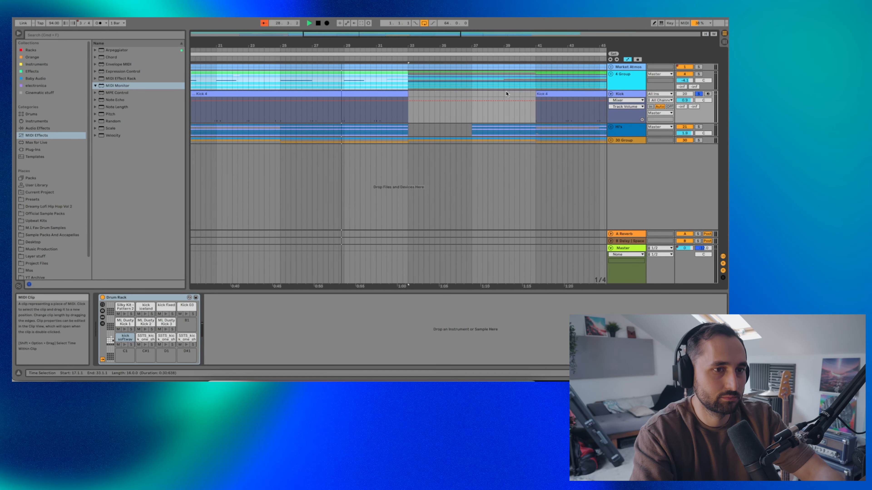
click(559, 59)
click(698, 91)
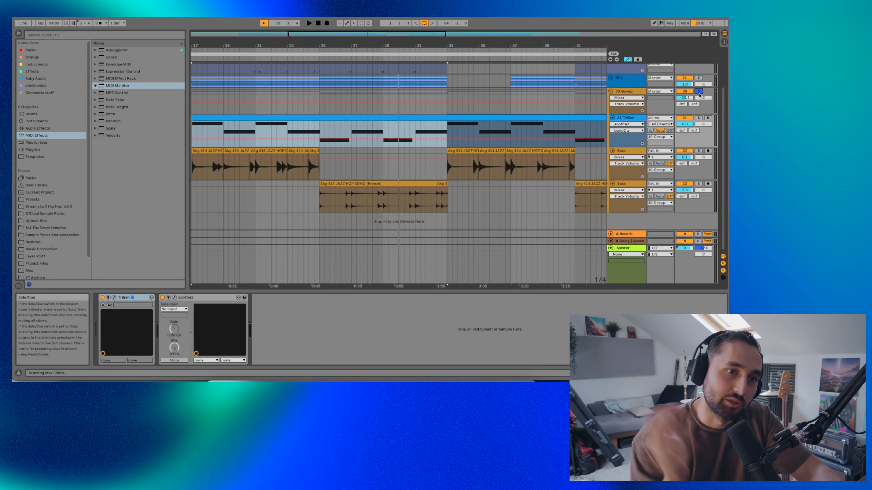
- Play the soloed 30 Group from bar 17, show and close the Trilian window, then jump to the bar-25 Bass clip
key(space)
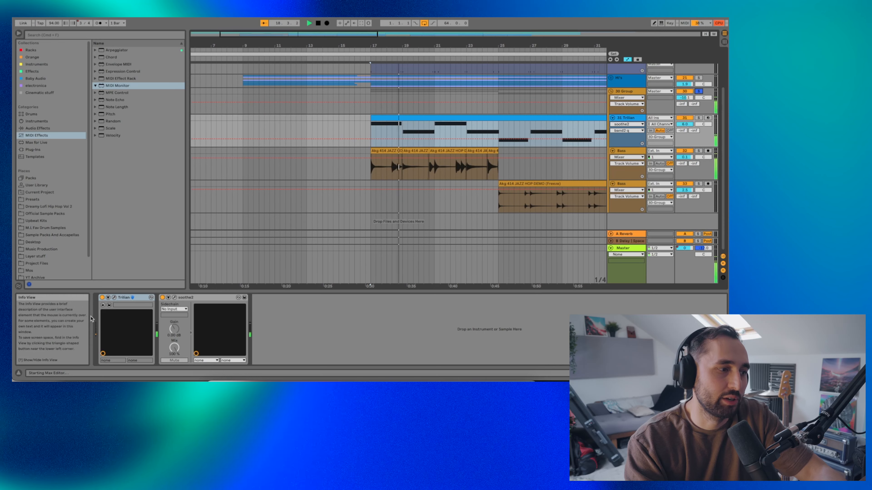
click(126, 301)
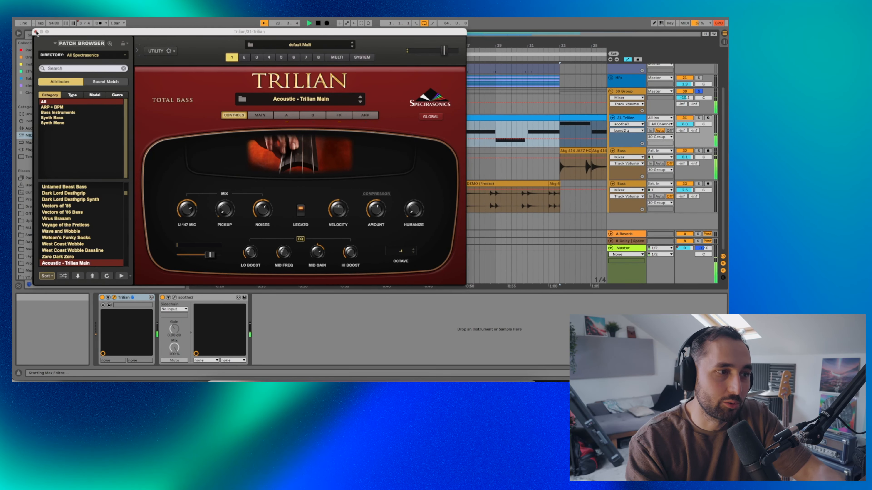
click(35, 32)
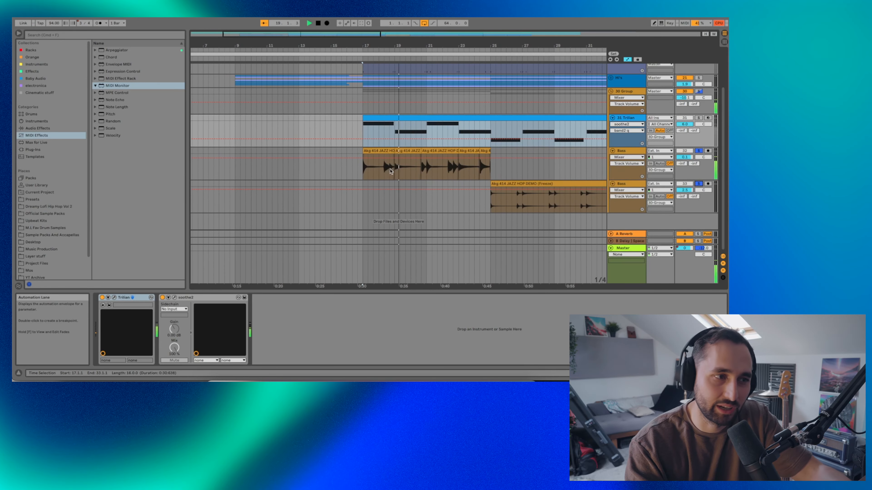
click(515, 184)
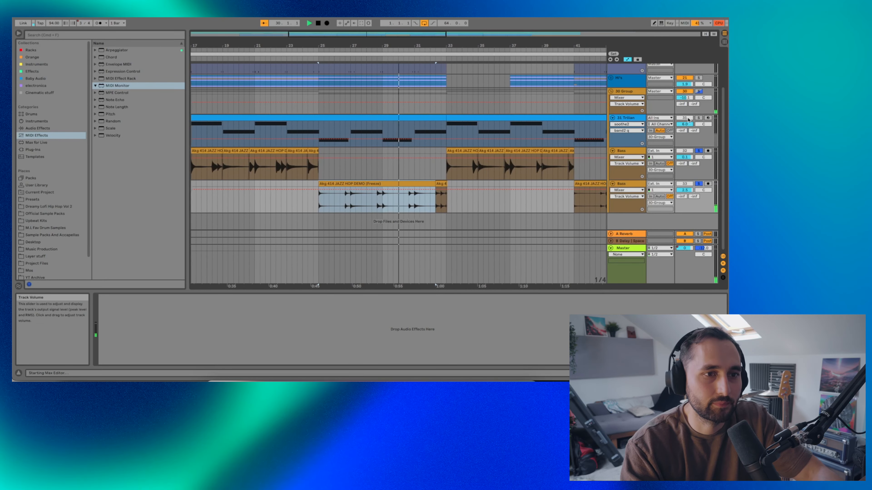
- Solo the whole 30 Group, replay it from the bar-33 Bass clip, then fold the group
click(698, 92)
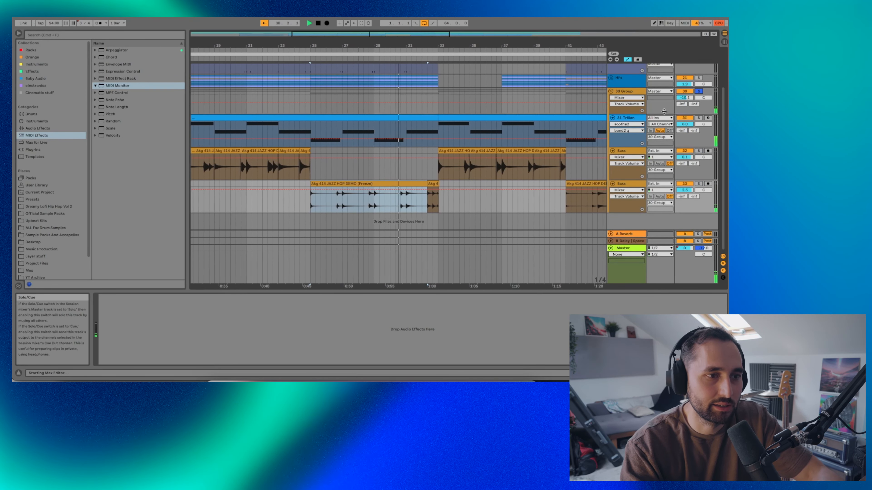
click(443, 150)
key(space)
key(space)
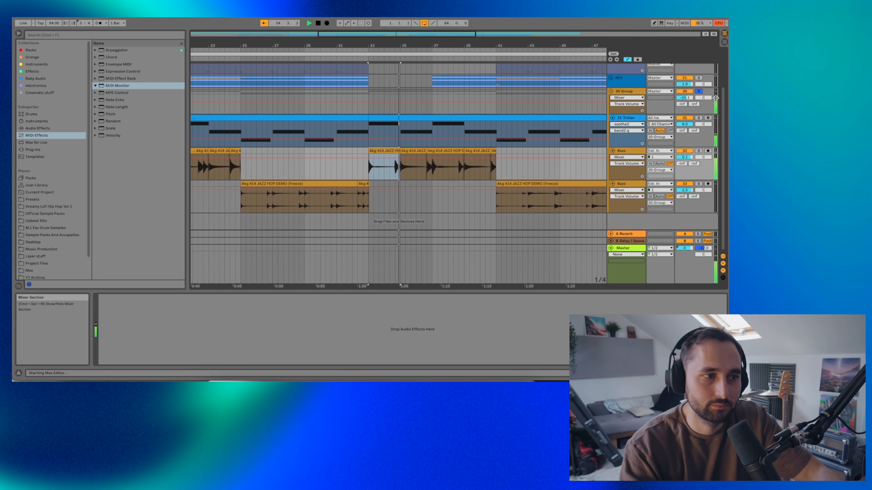
click(611, 92)
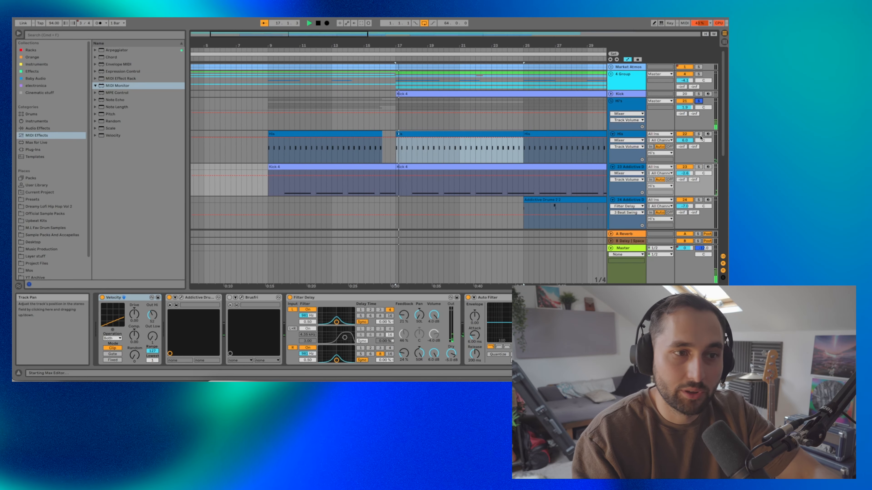
- Solo the hi-hats track and open track 23's Addictive Drums 2 window with the Modern Soul R&B kit
click(699, 134)
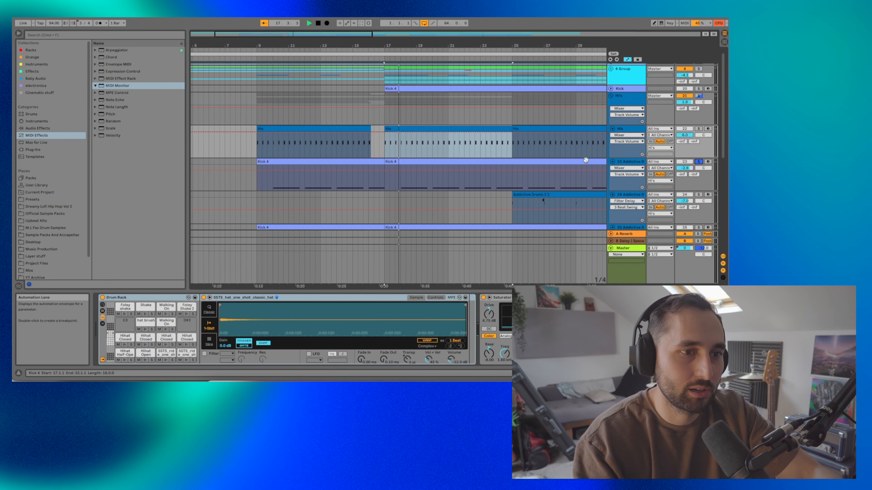
click(625, 163)
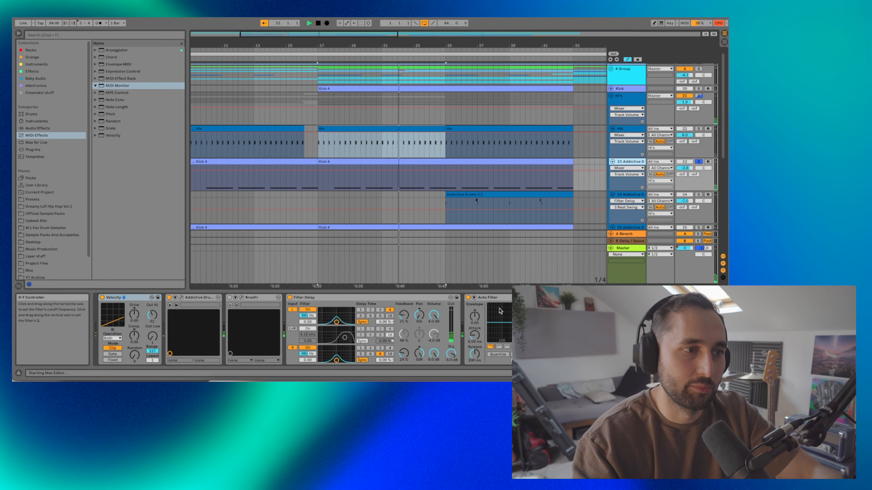
click(467, 195)
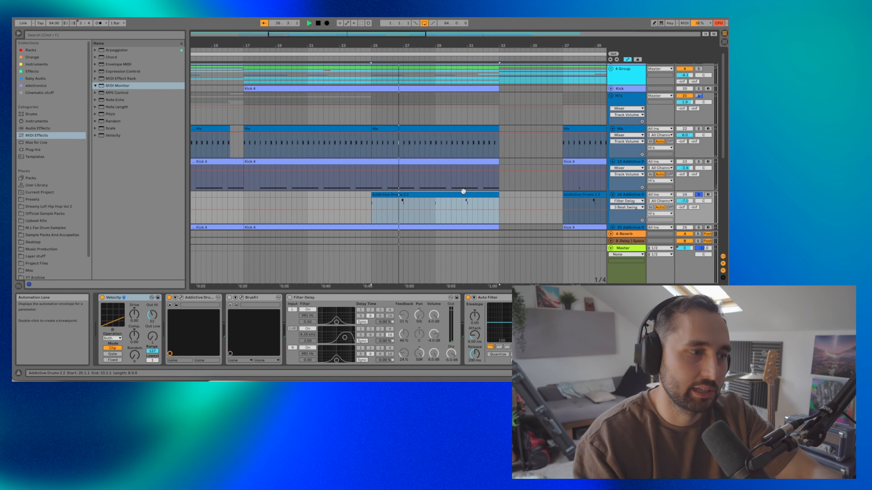
click(182, 298)
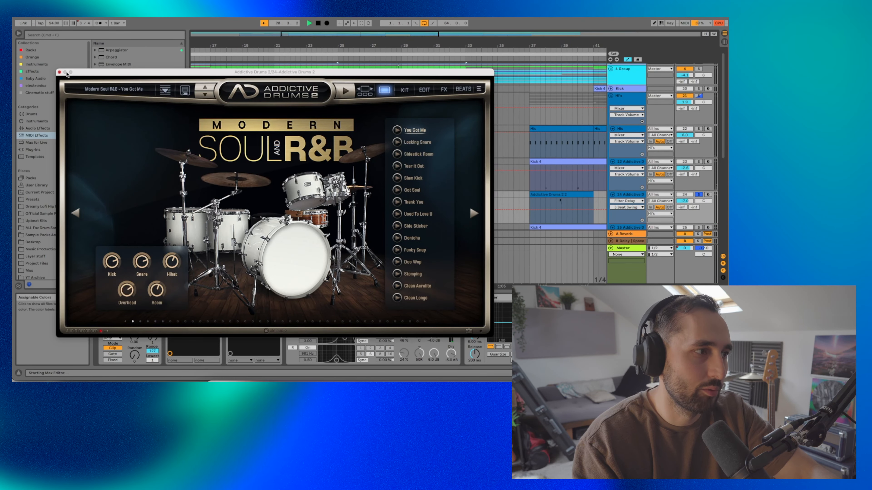
- Close the Addictive Drums 2 window, solo track 25 and replay from bar 25
click(59, 73)
scroll(432, 121, down, 5)
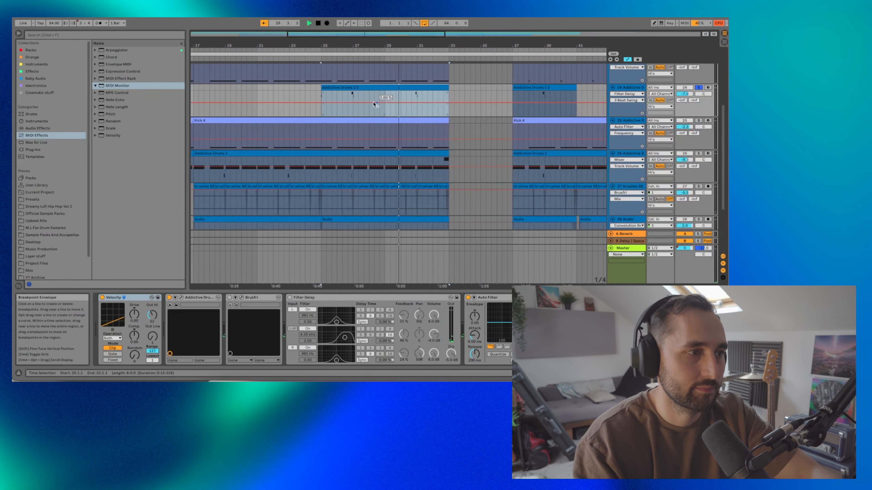
click(699, 120)
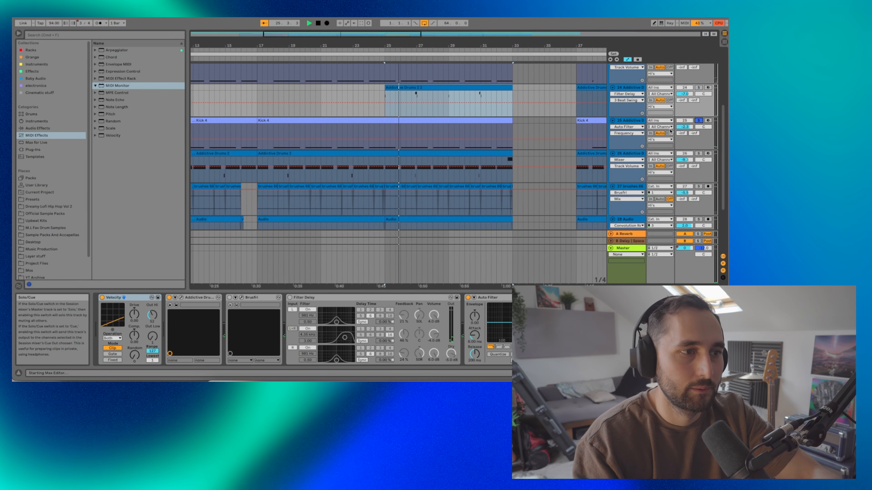
key(space)
key(space)
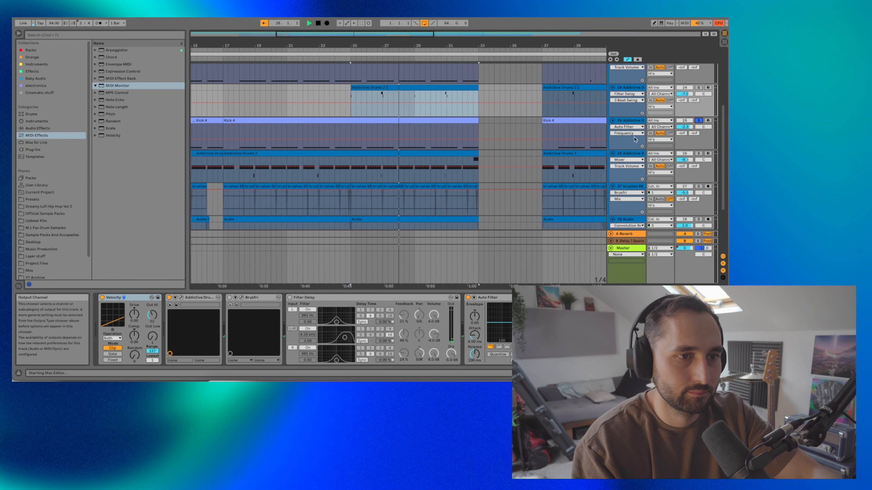
- Solo track 26 and view its device chain
click(701, 153)
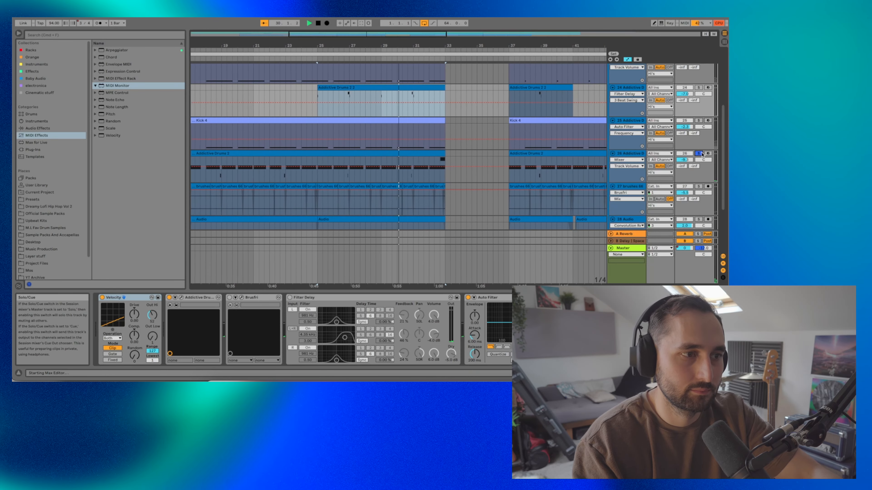
click(634, 154)
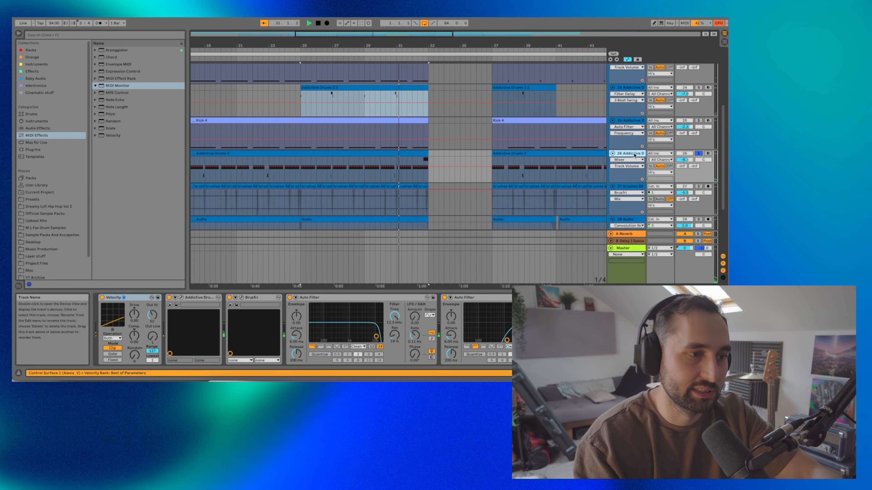
scroll(346, 156, left, 10)
scroll(430, 187, down, 3)
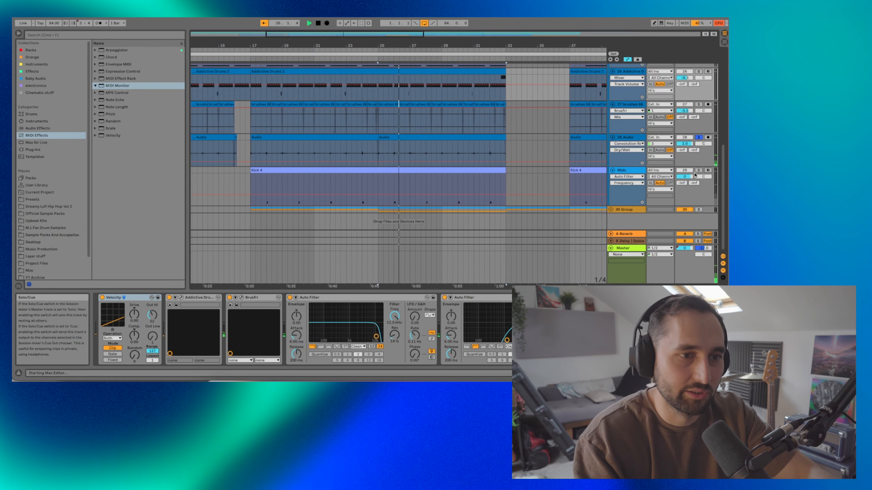
- Solo the Mids track to view its ML Lofi Wood Snare drum rack, then solo Hi's
click(699, 170)
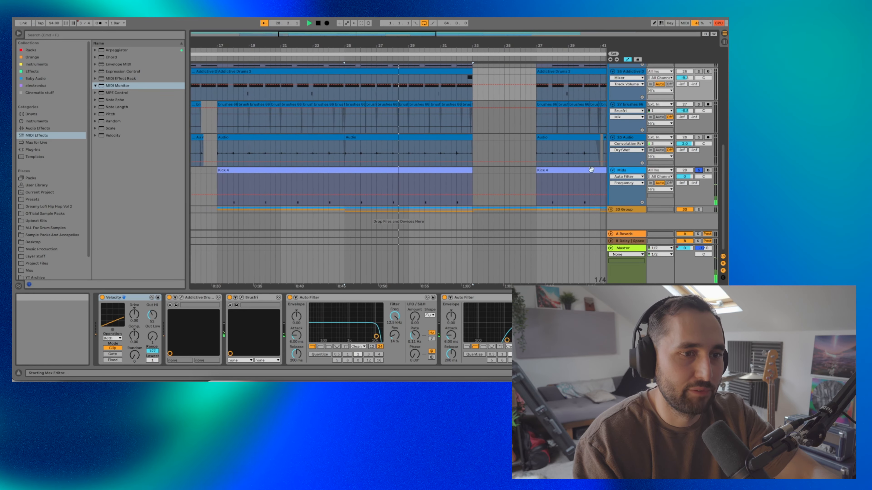
click(633, 170)
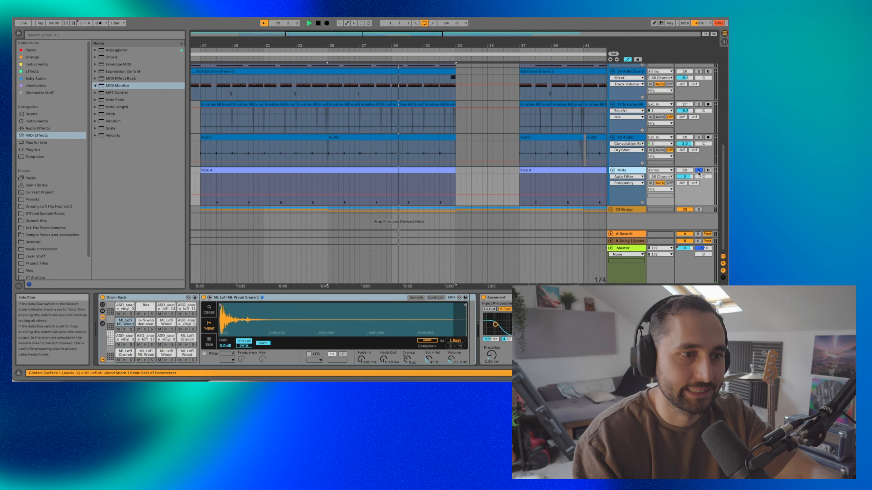
scroll(687, 155, up, 10)
click(699, 101)
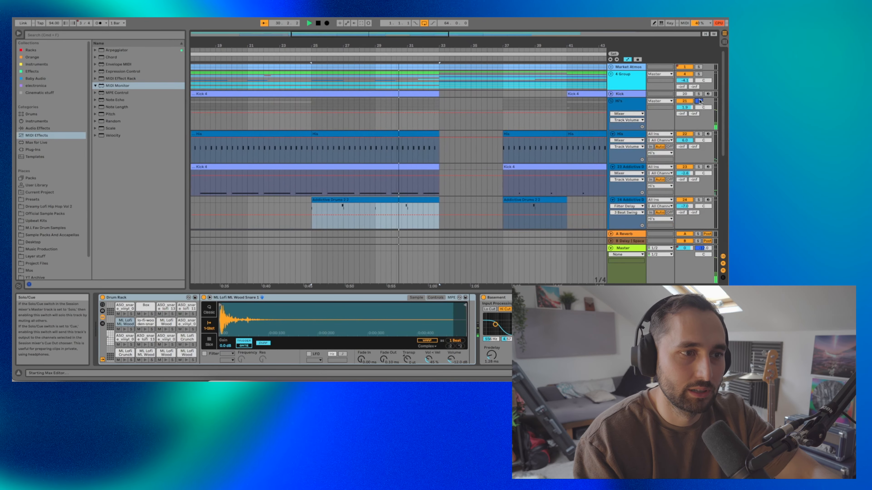